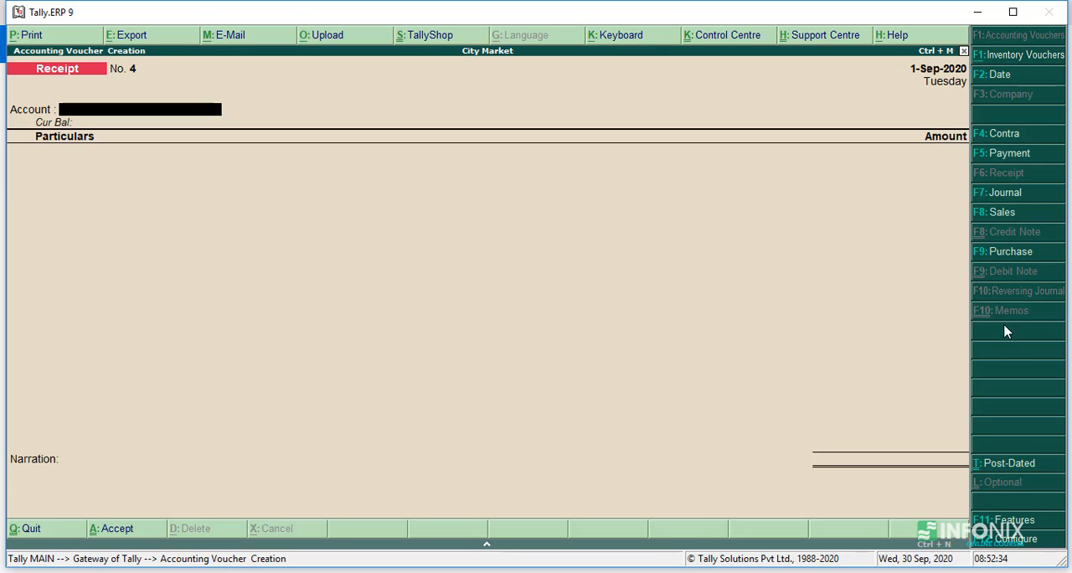
Switch the accounting voucher entry from a receipt to a purchase voucher.
left_click(1010, 252)
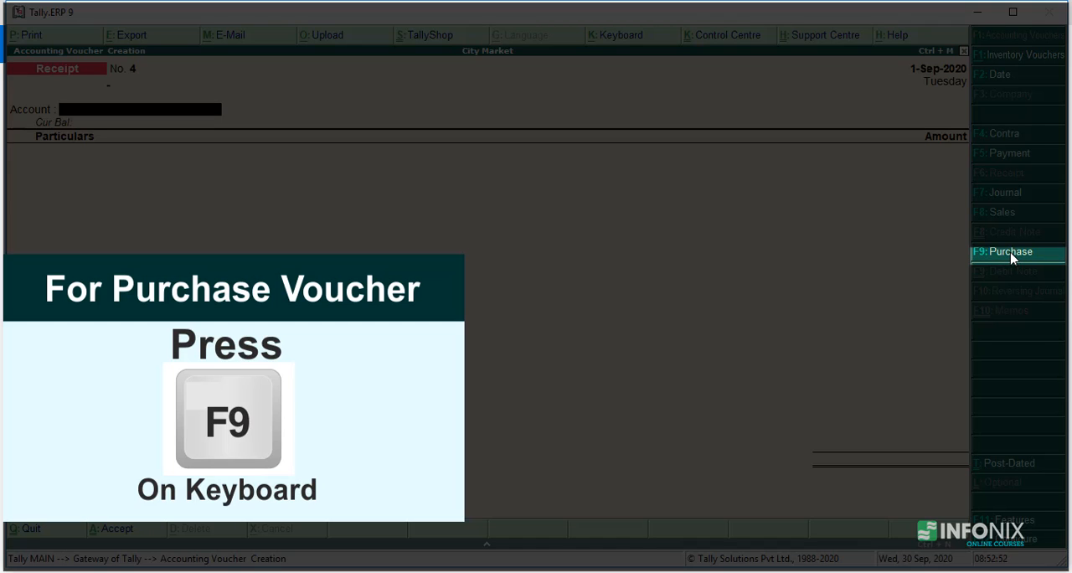
left_click(1011, 258)
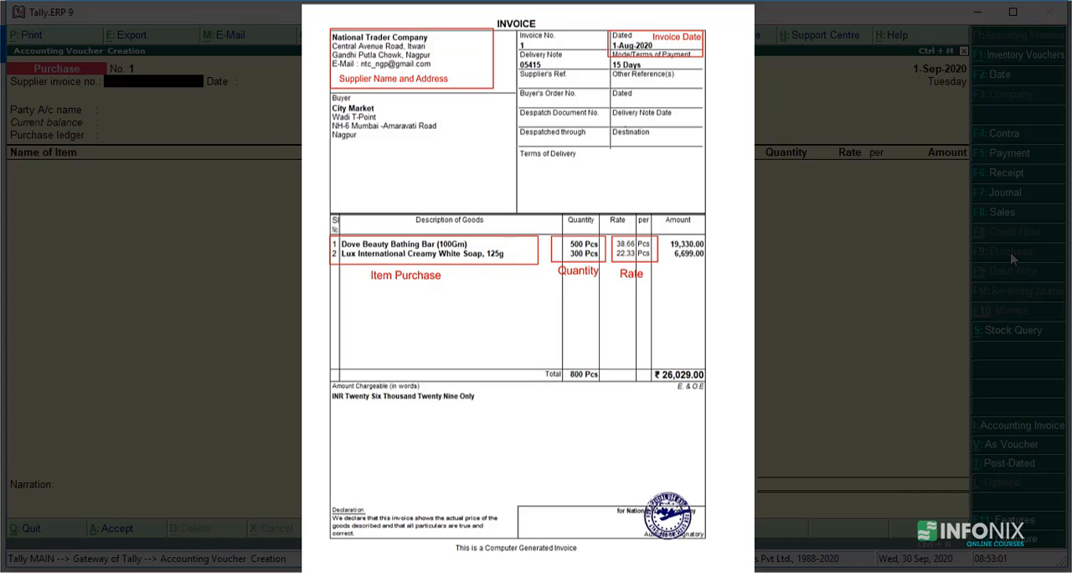
type("001")
key("Return")
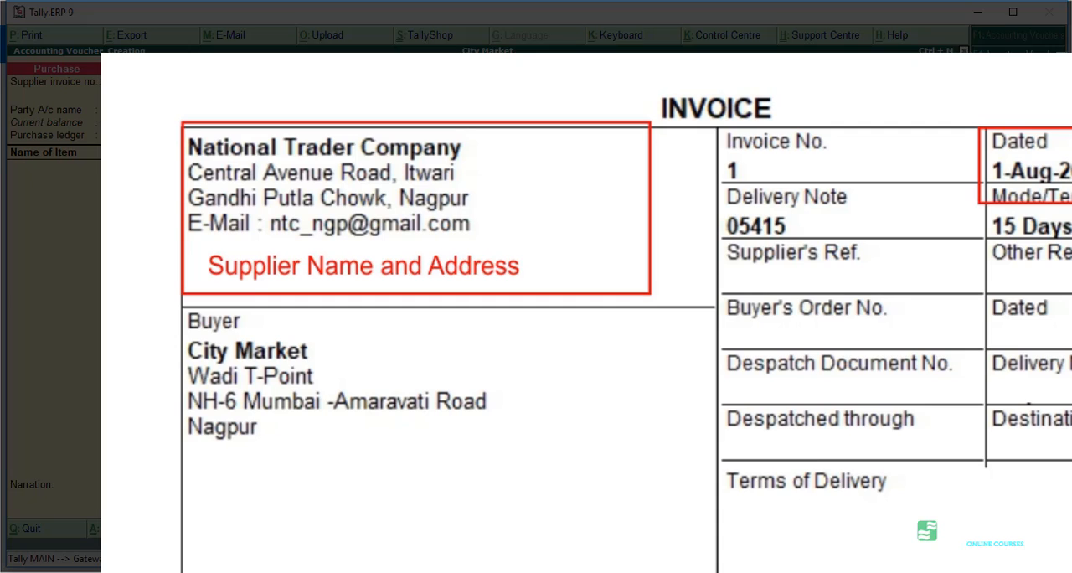
key("Return")
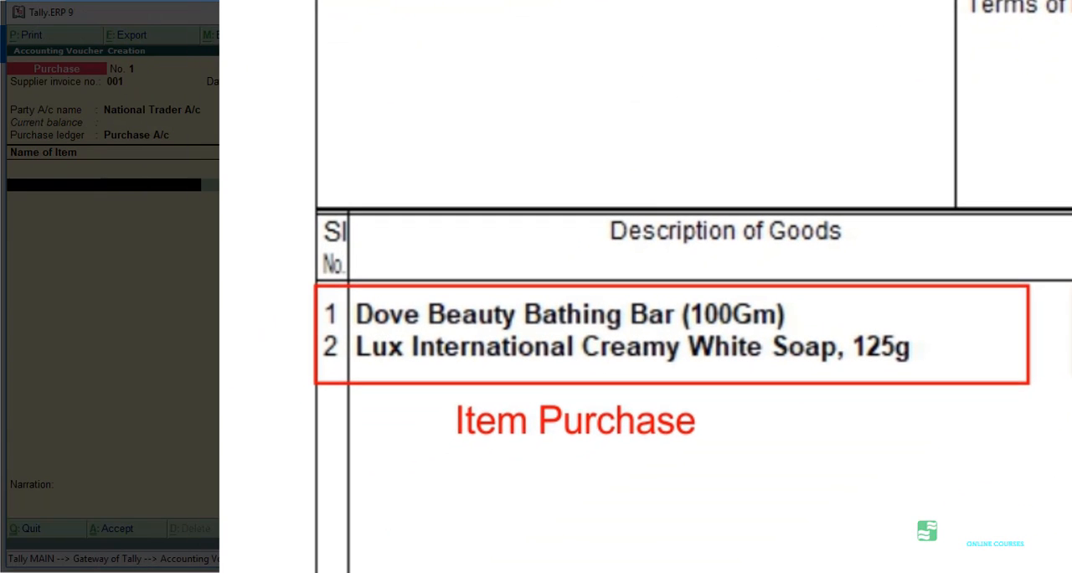
type("Do")
key("Return")
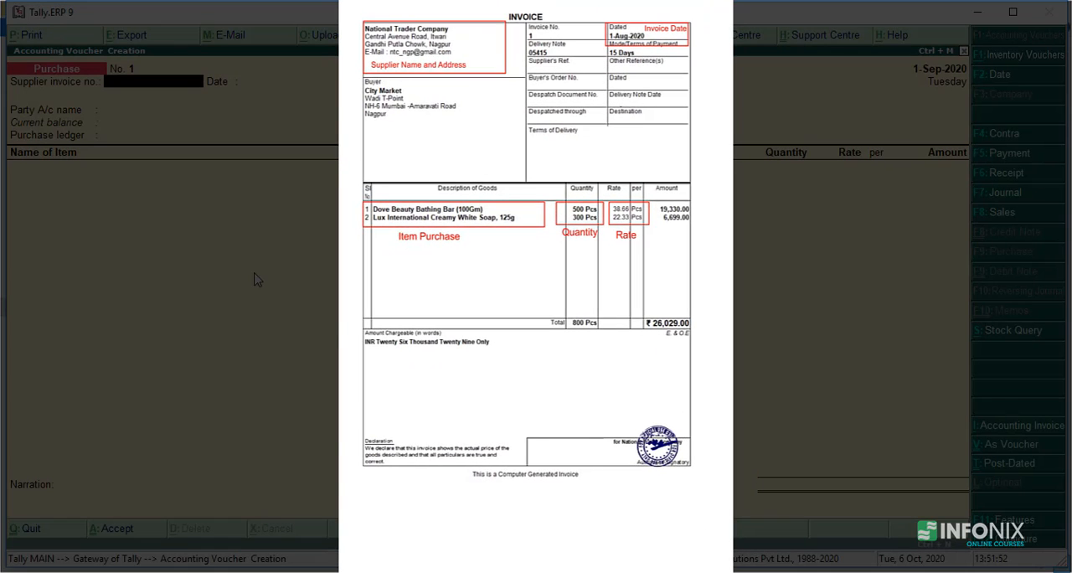
Enter supplier invoice number 001 with the date 1-Aug-2020 in the purchase voucher.
type("00")
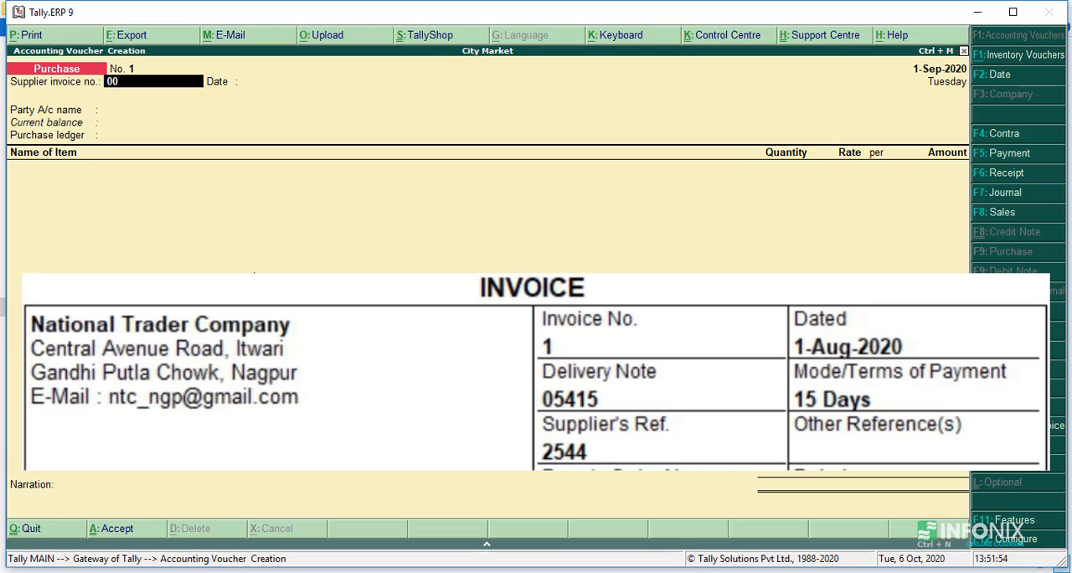
type("1")
key("Return")
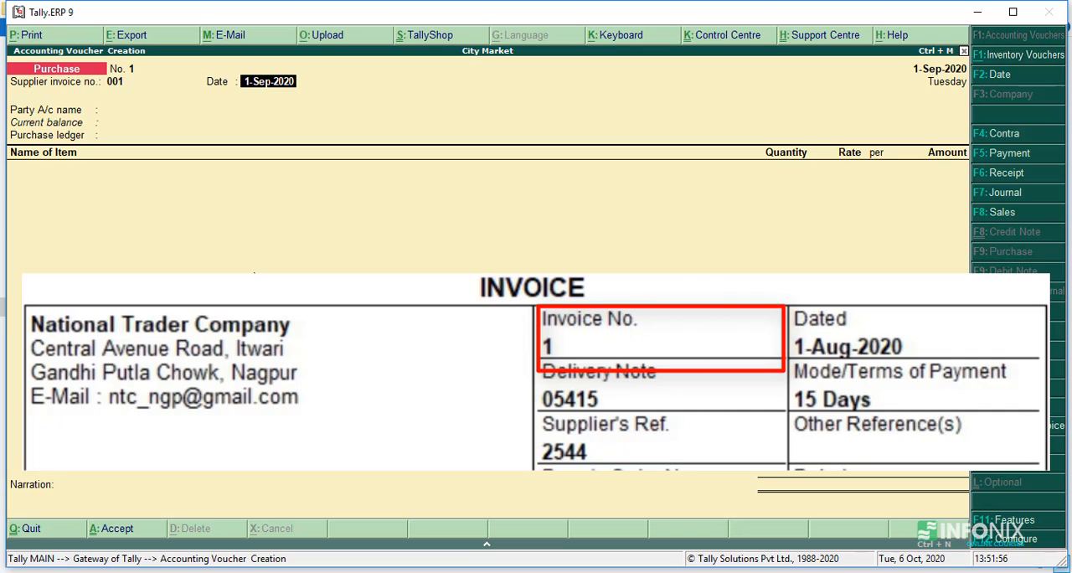
type("1-8")
key("Return")
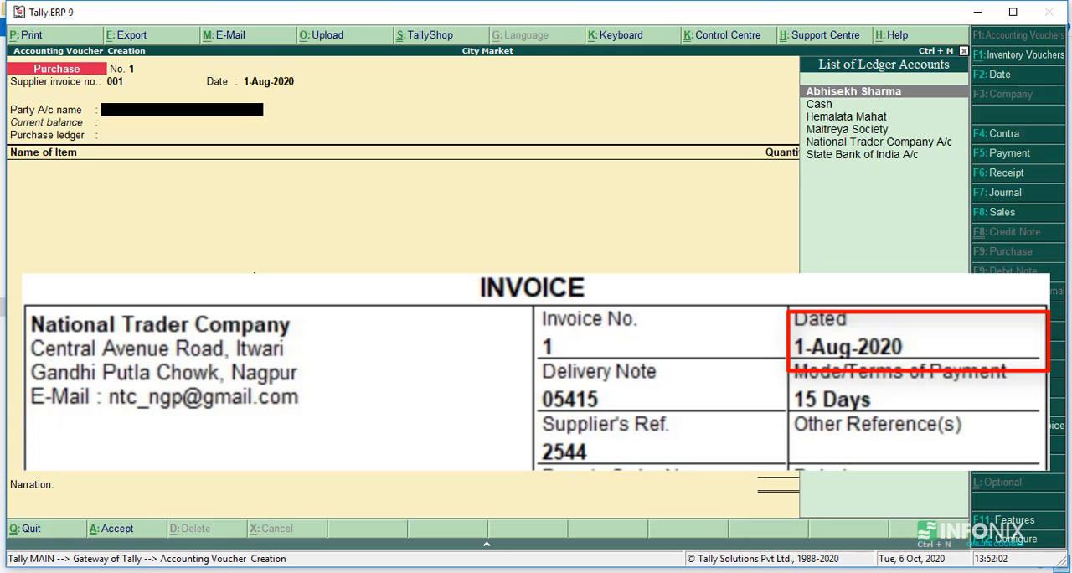
Choose National Trader Company A/c as the party account of the purchase voucher.
key("Down")
key("Down")
key("Down")
key("Down")
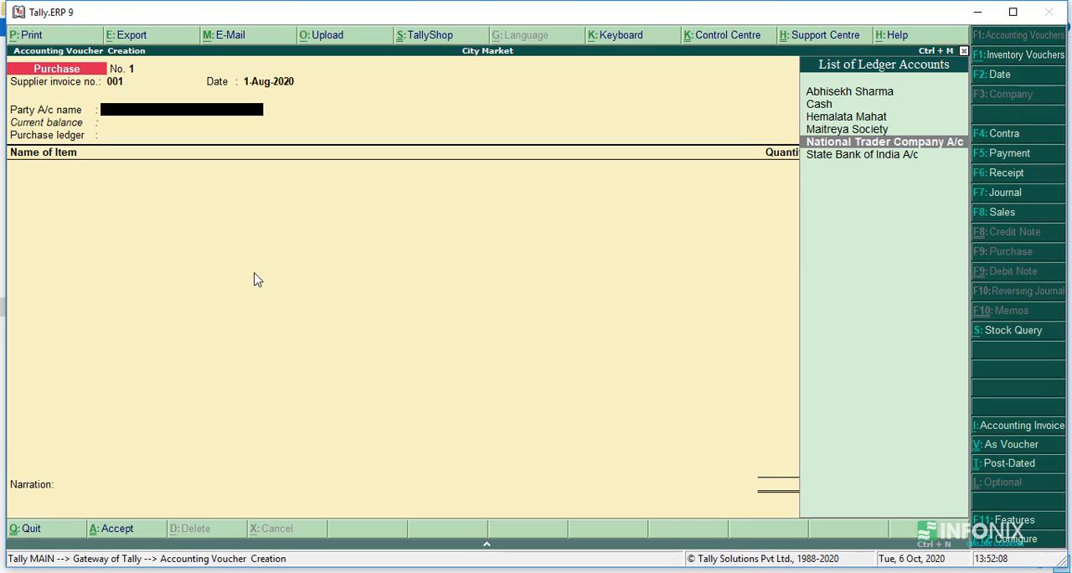
key("Return")
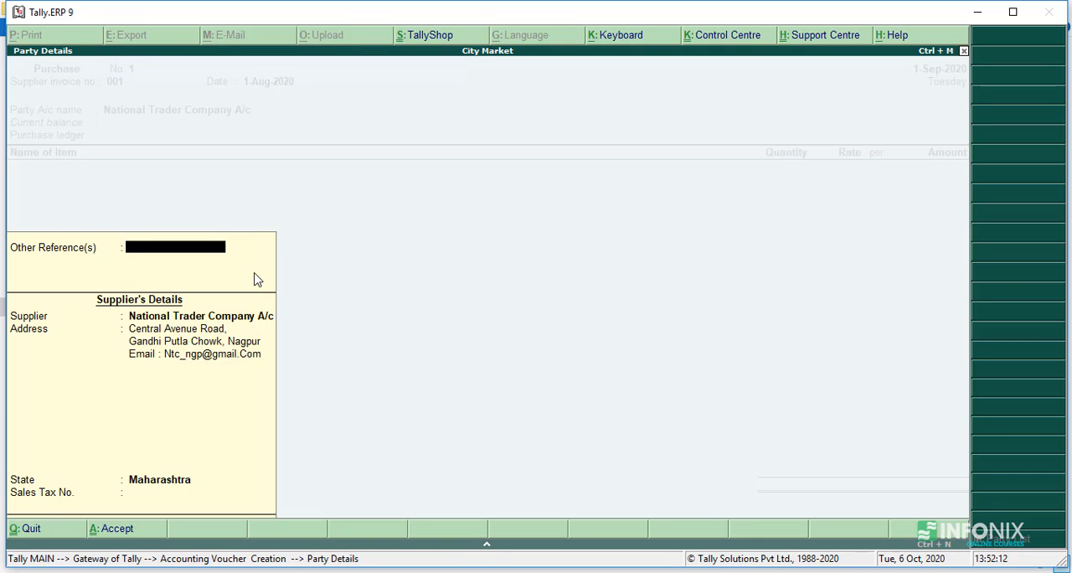
Accept the supplier's details as filled in and choose Purchase A/c as the purchase ledger.
key("Return")
key("Return")
key("Return")
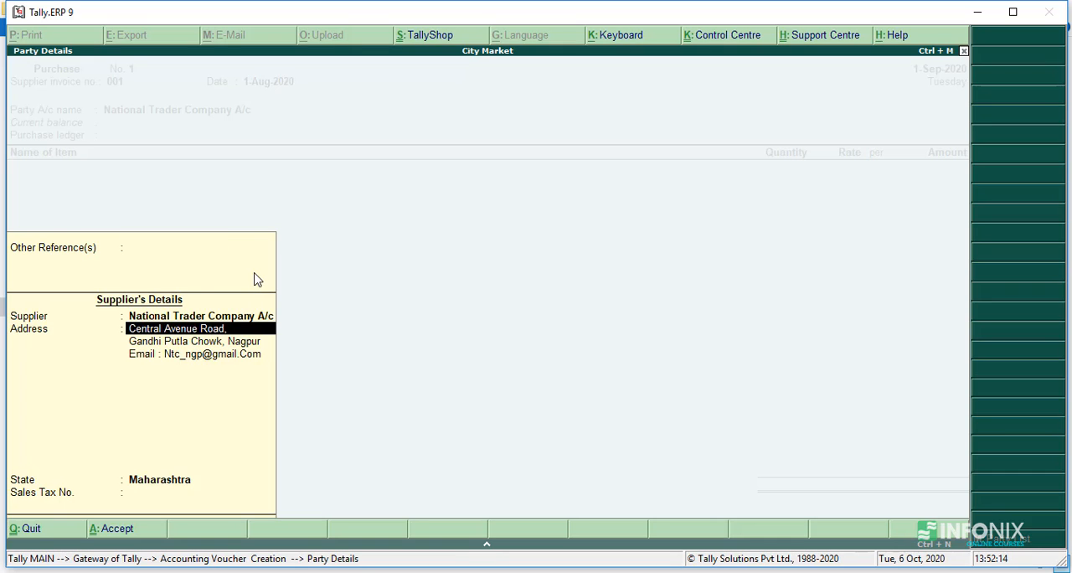
key("Return")
key("Return")
key("Return")
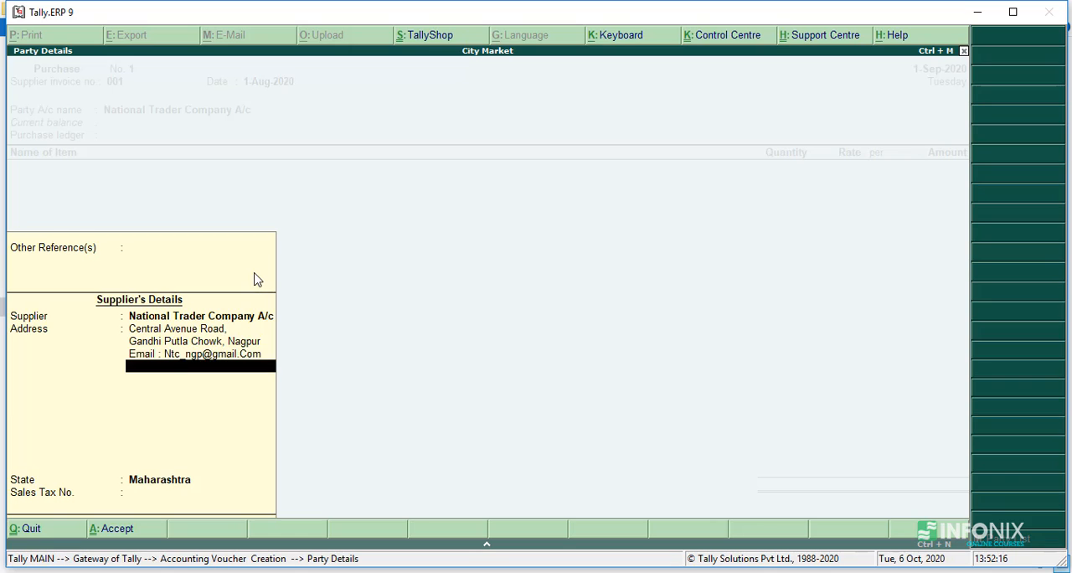
key("Return")
key("Return")
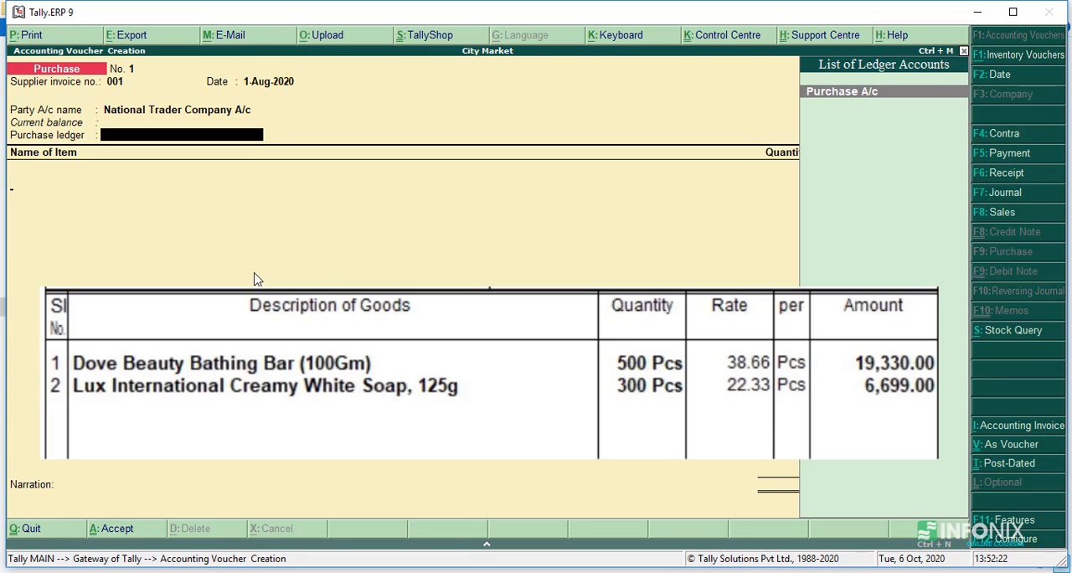
key("Return")
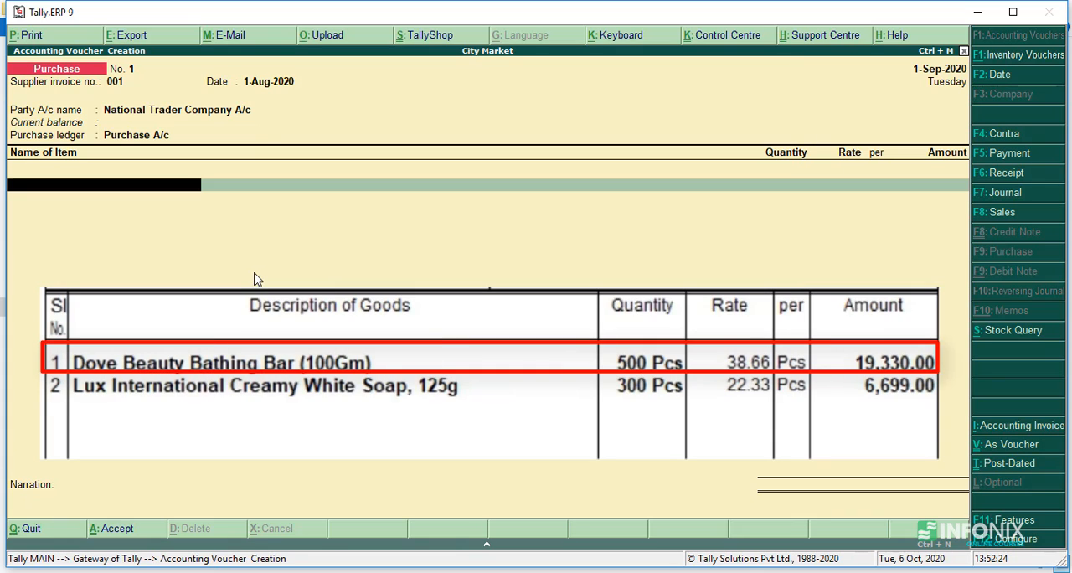
Add the stock item Dove Beauty Bathing Bar (100gm) with quantity 500 Pcs at a rate of 38.66 per piece.
type("D")
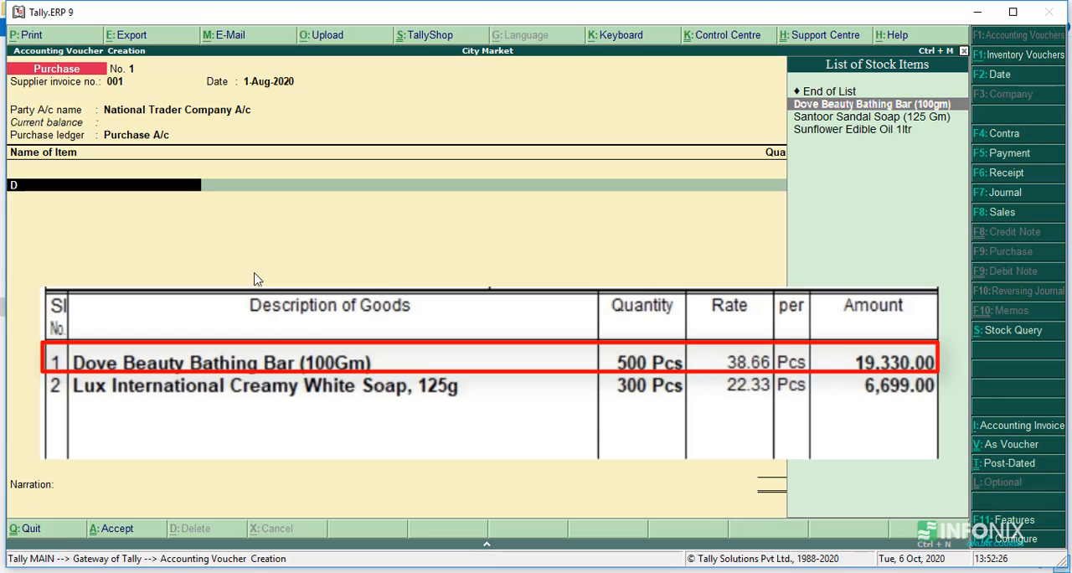
key("Return")
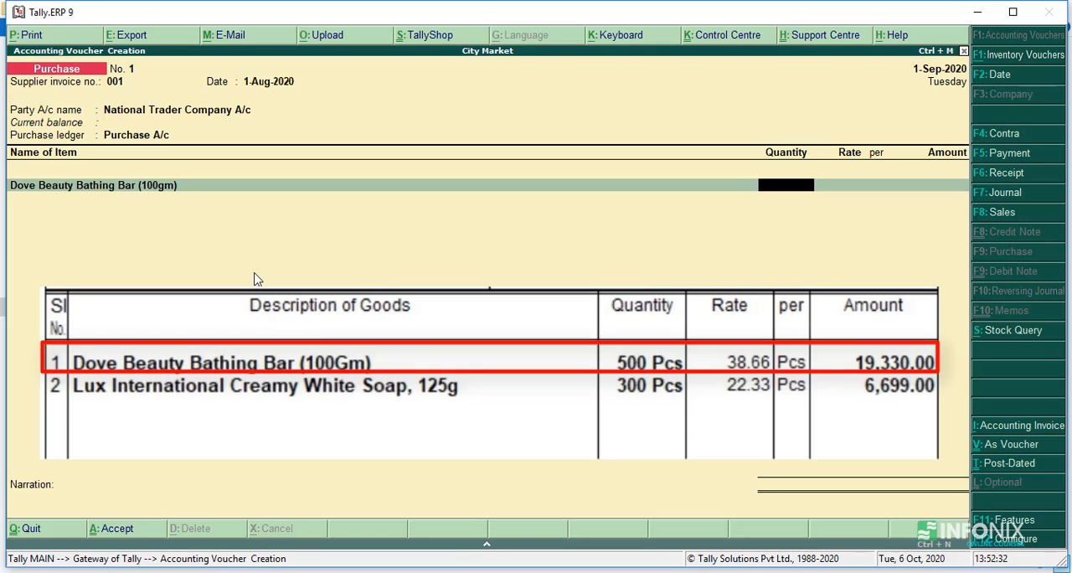
type("500")
key("Return")
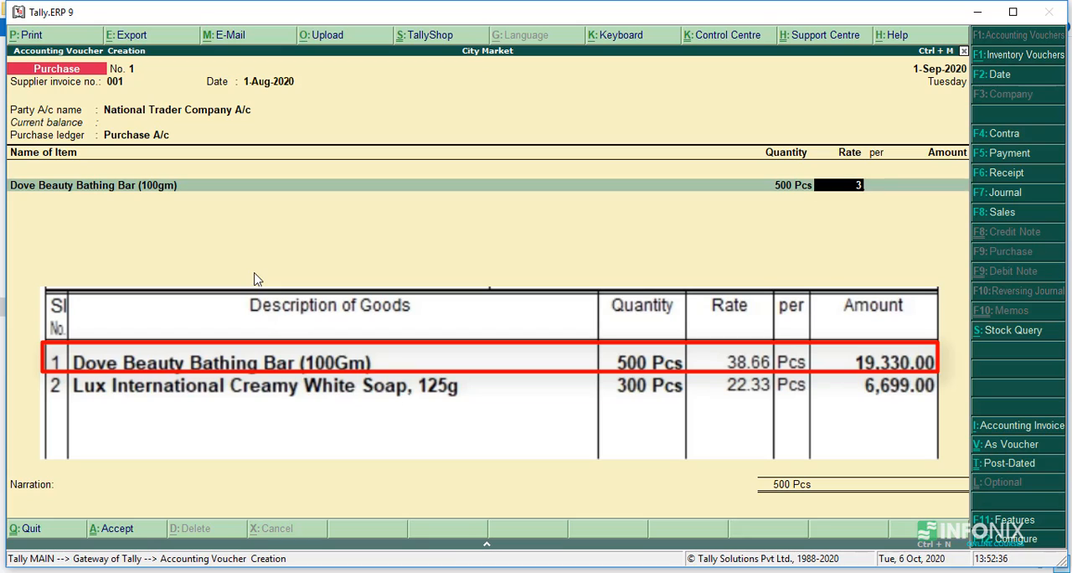
type("38.66")
key("Return")
key("Return")
key("Return")
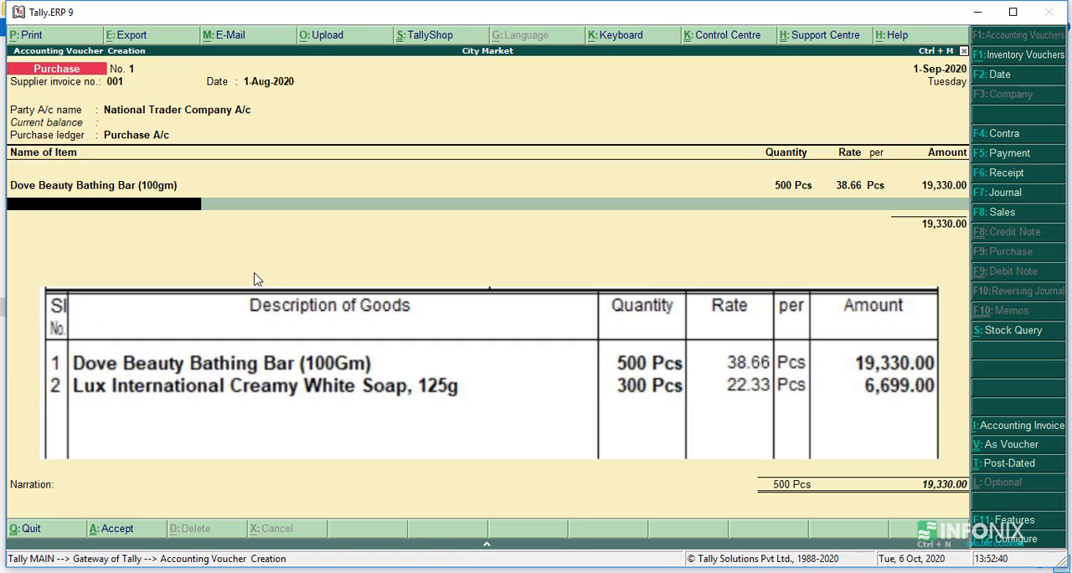
Add the stock item Lux International Creamy White Soap,125gm with quantity 300 Pcs at a rate of 22.33 per piece.
type("L")
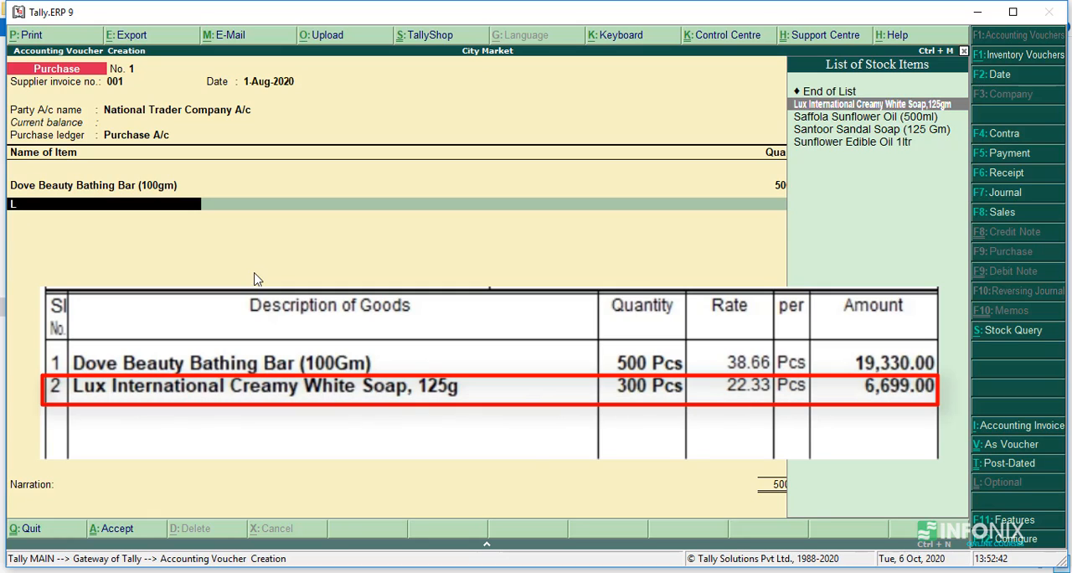
key("Return")
type("300")
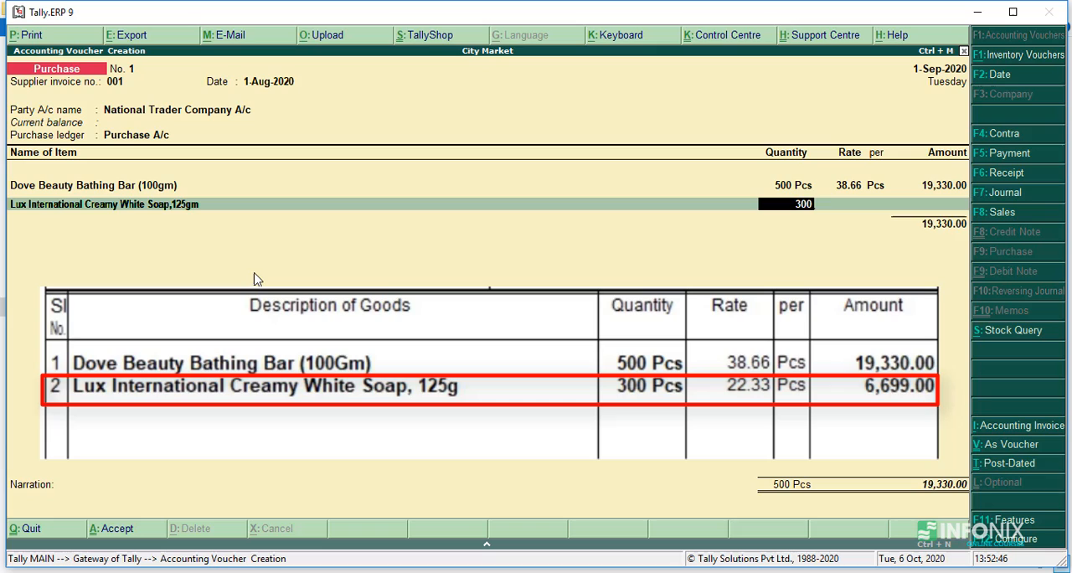
key("Return")
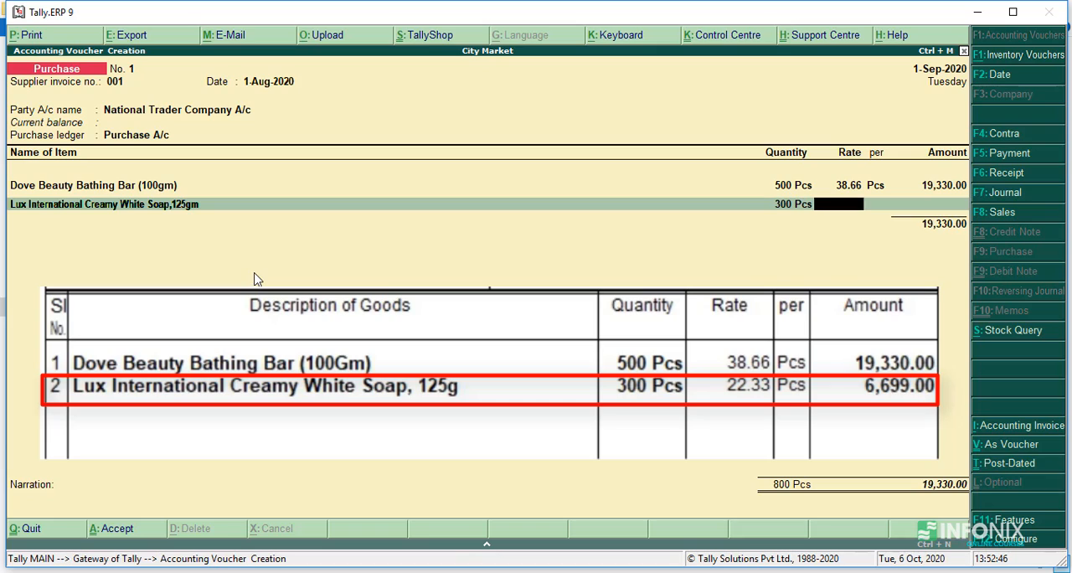
type("22.33")
key("Return")
key("Return")
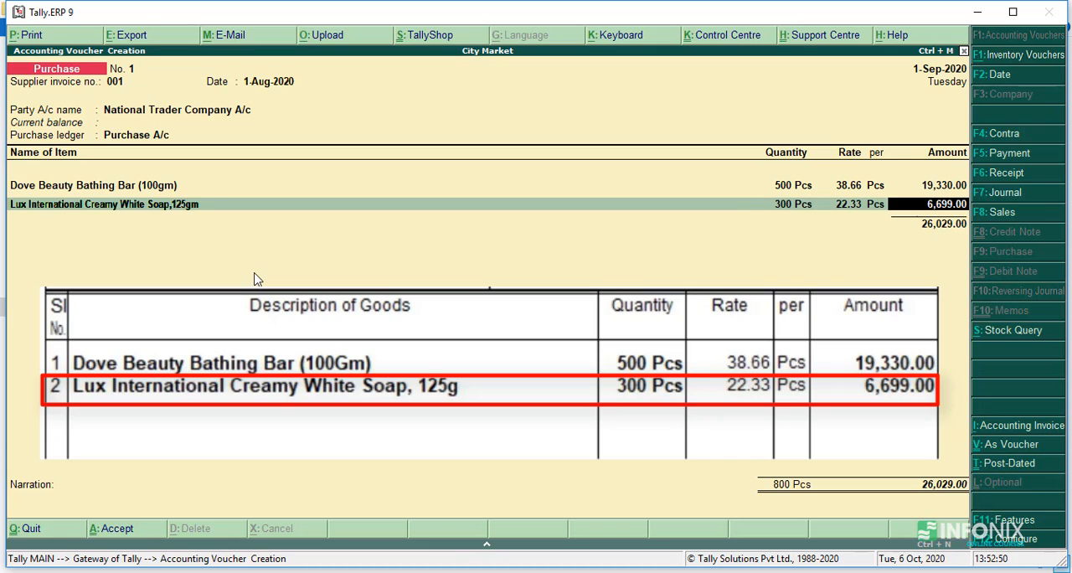
End the item list, enter the narration "Being goods purchase from national trader company" and save the purchase voucher.
key("Return")
key("Return")
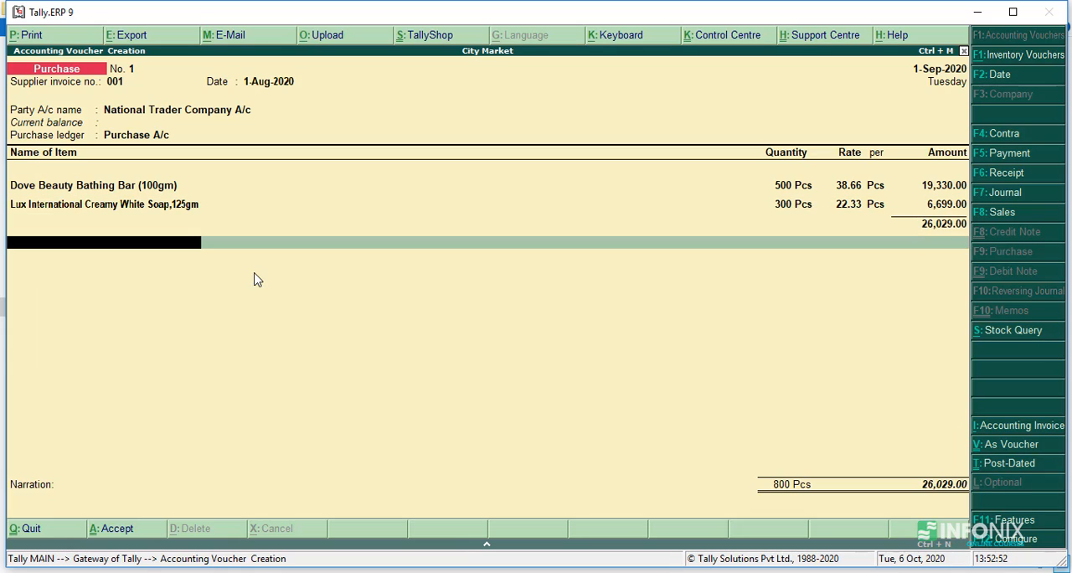
key("Return")
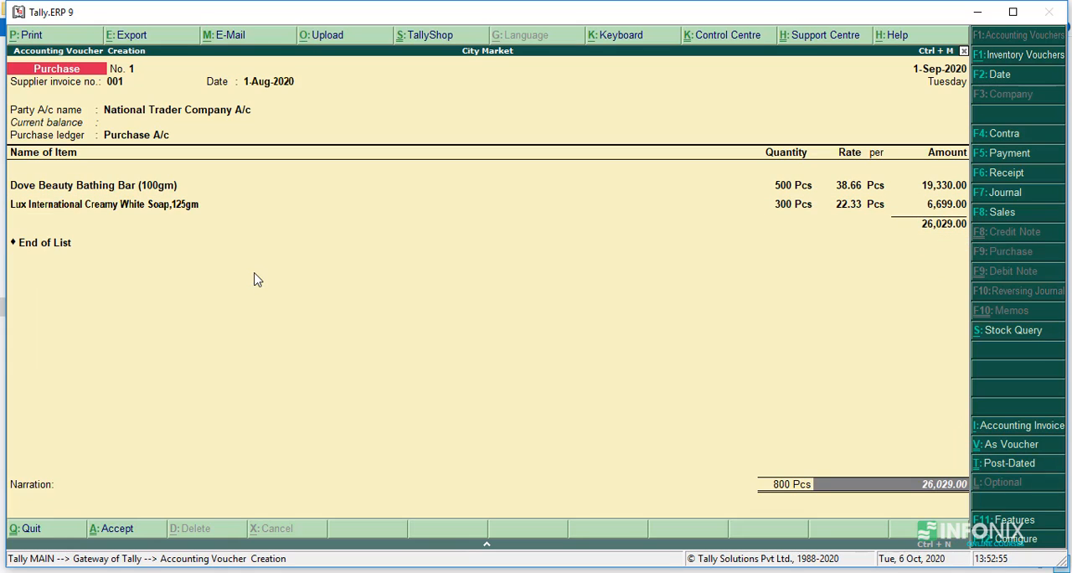
key("Return")
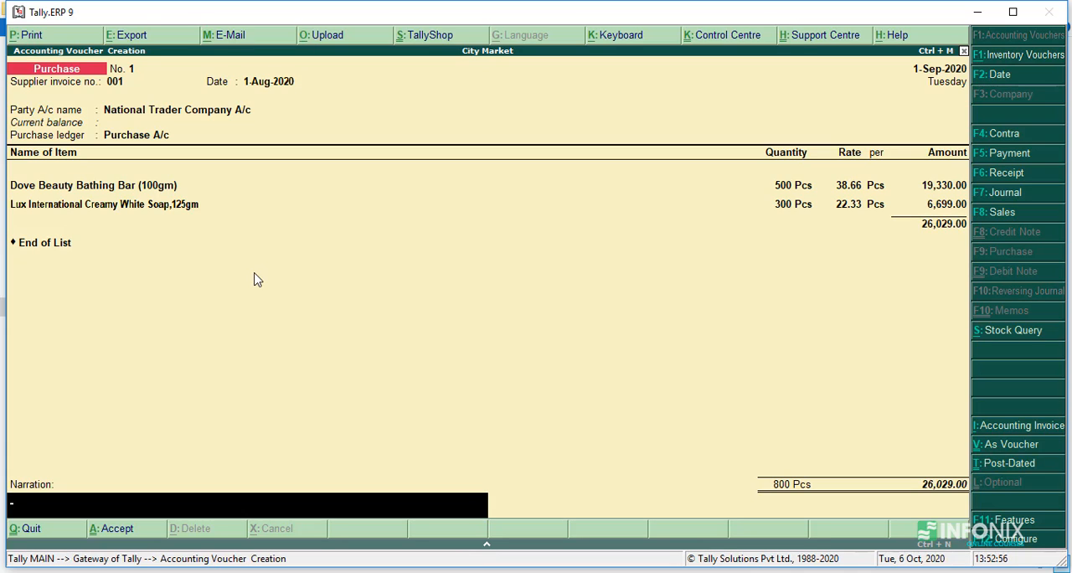
type("Being goods purch")
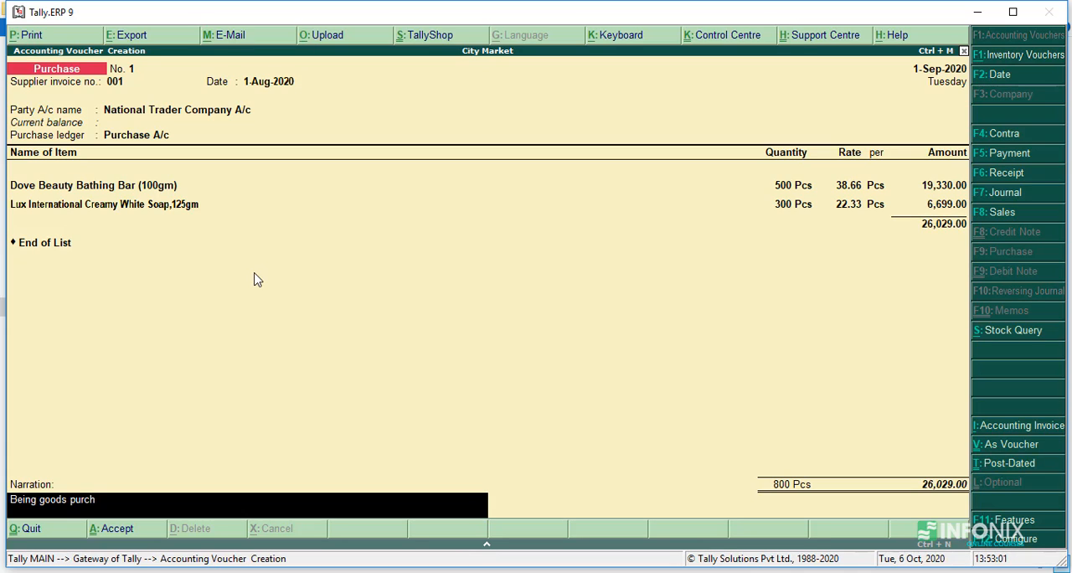
type("ase from national trader compa")
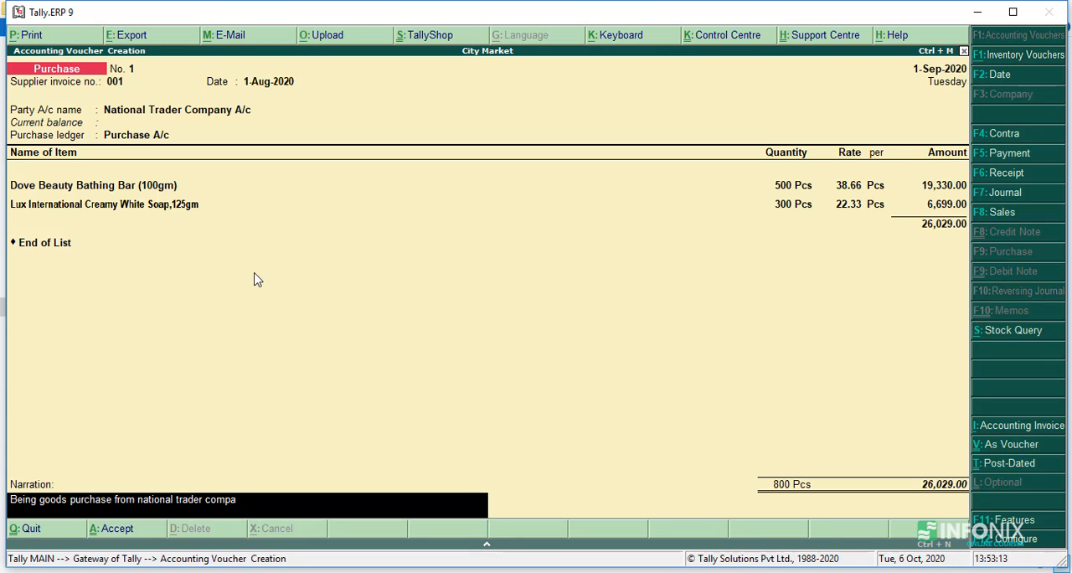
type("n")
key("Return")
key("Return")
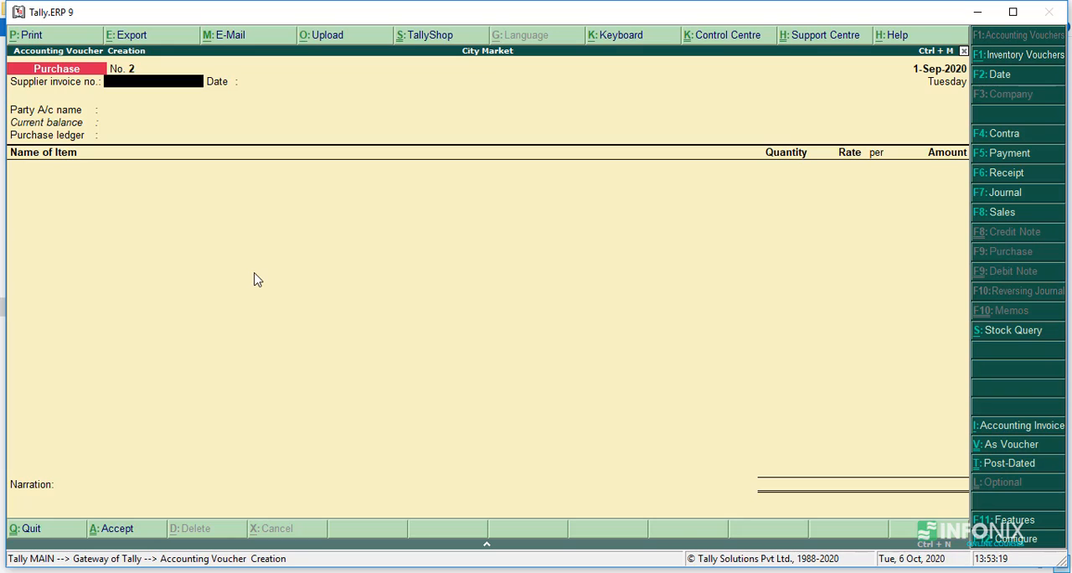
Reopen the saved National Trader Company purchase voucher to review its entries and accept it without edits.
key("Page_Up")
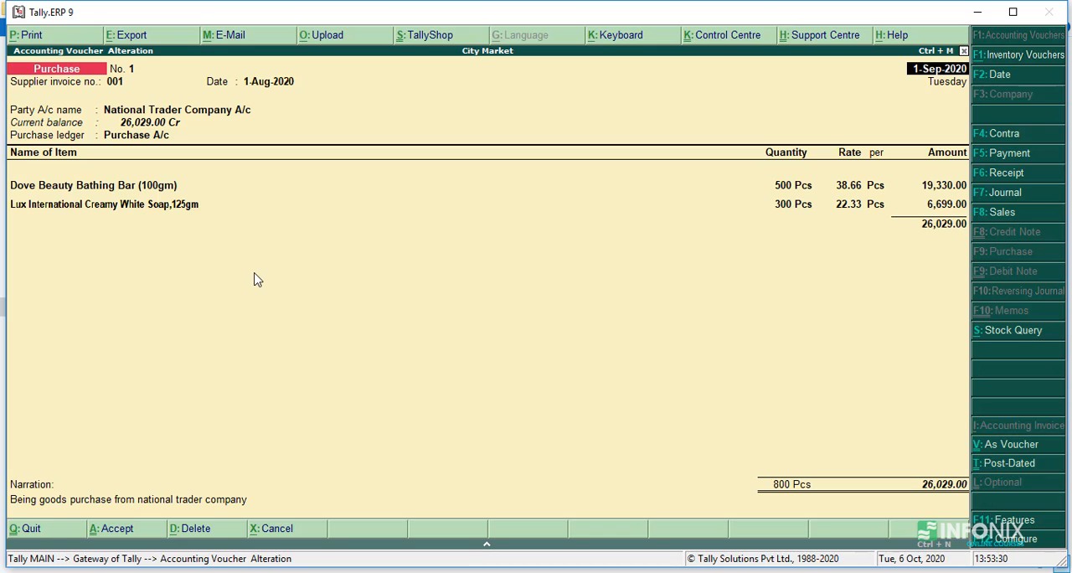
key("ctrl+a")
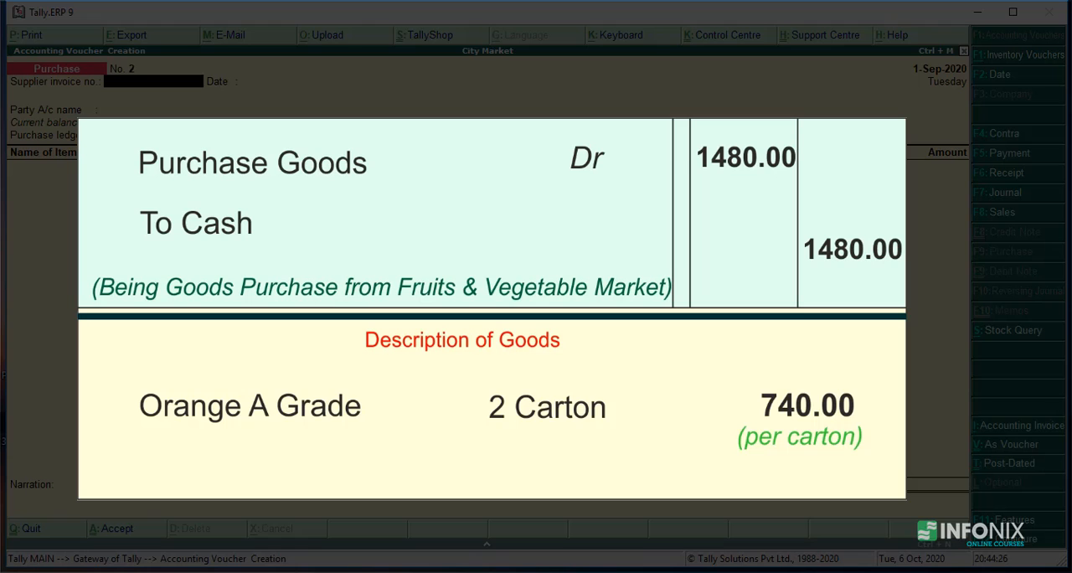
Enter supplier invoice number 002 in the new purchase voucher and accept the date 1-Sep-2020.
type("002")
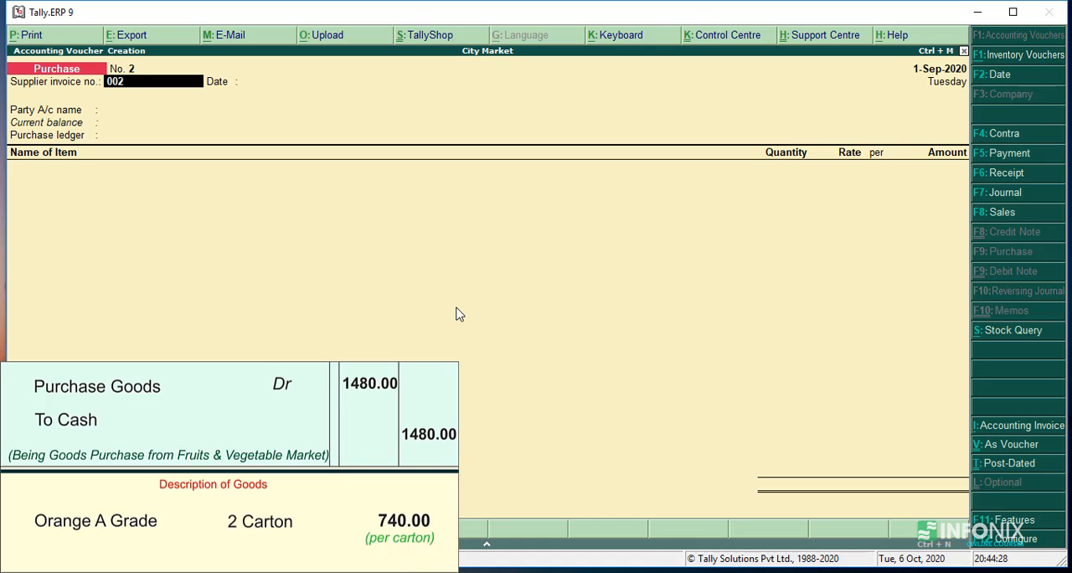
key("Return")
key("Return")
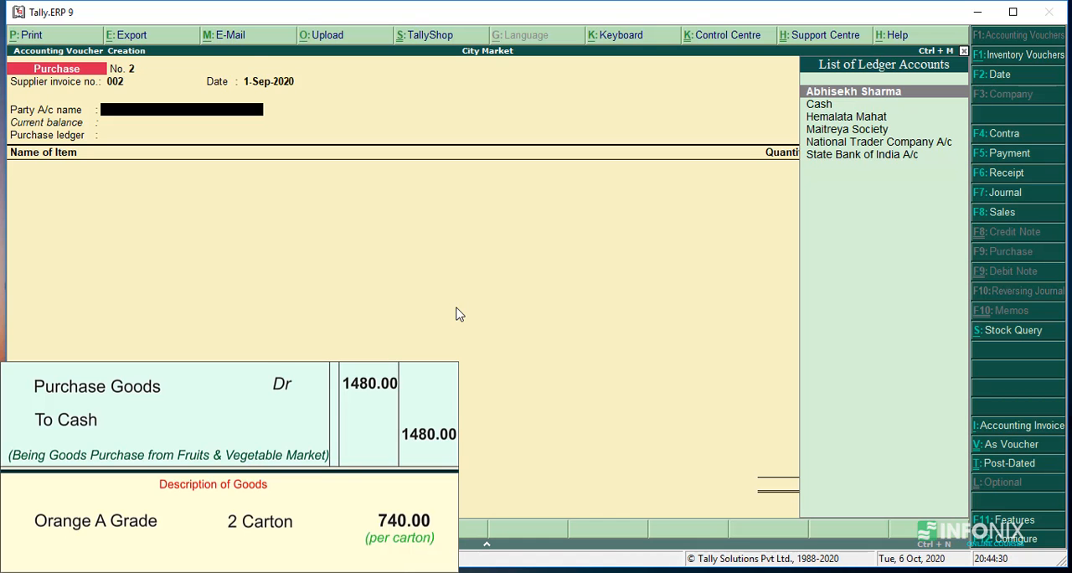
Choose Cash as the party account and accept the supplier's details as filled in.
key("Down")
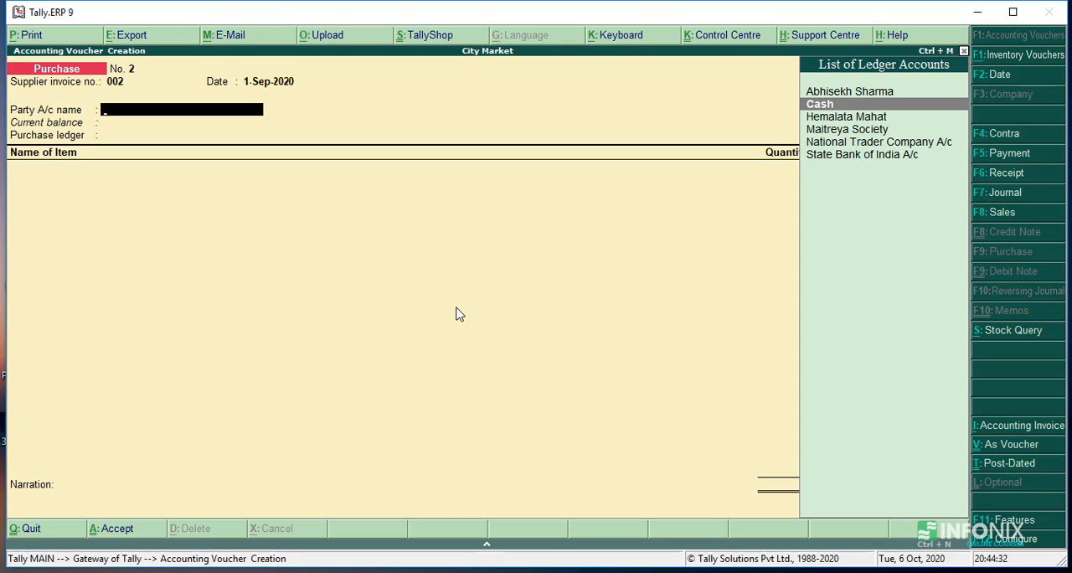
key("Return")
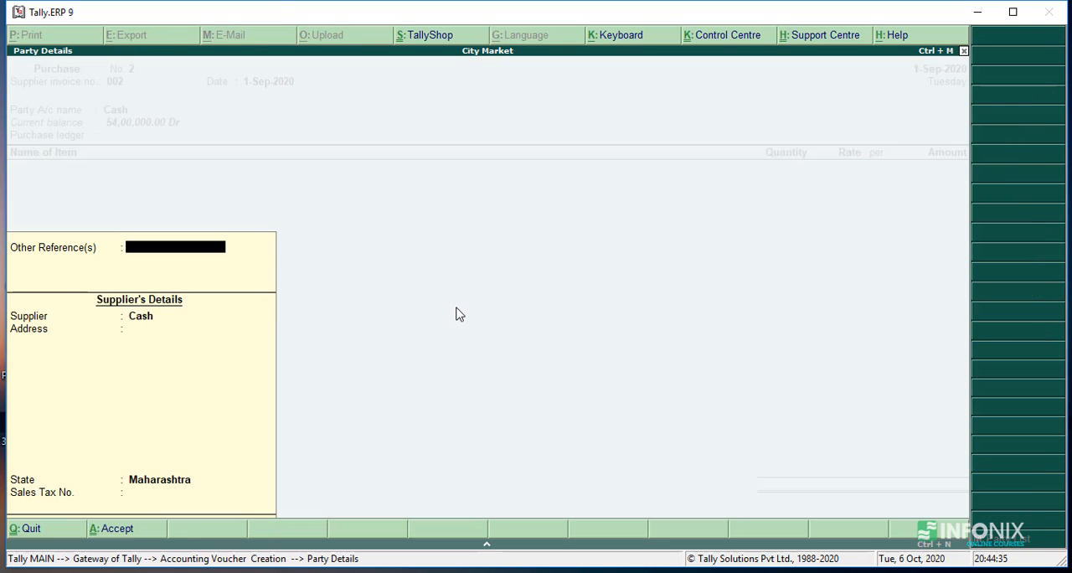
key("Return")
key("Return")
key("Return")
key("Return")
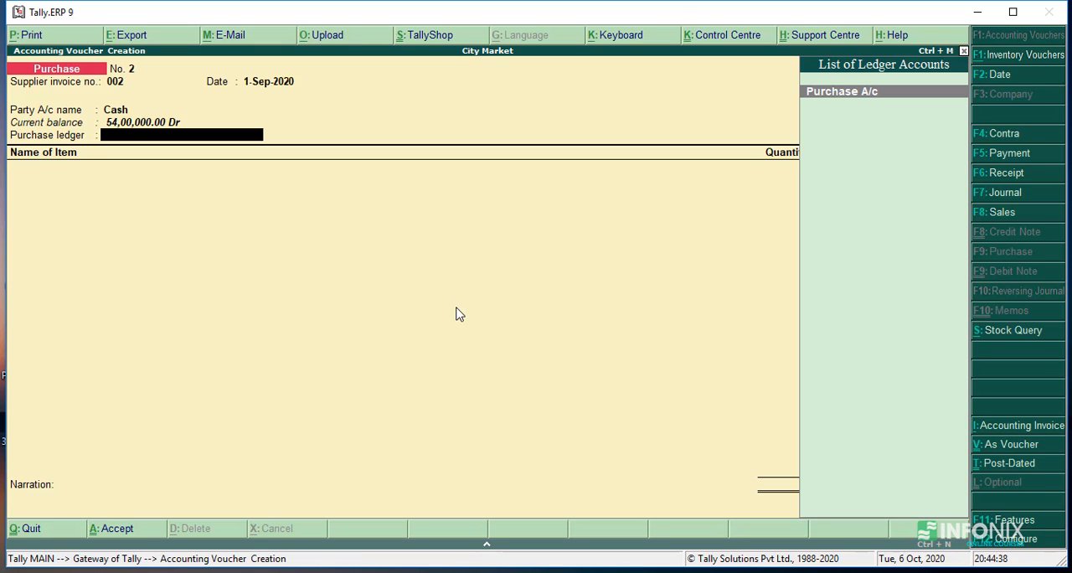
Select Purchase A/c as the purchase ledger and begin a new stock item named "Orange A Grade" from the item line.
key("Return")
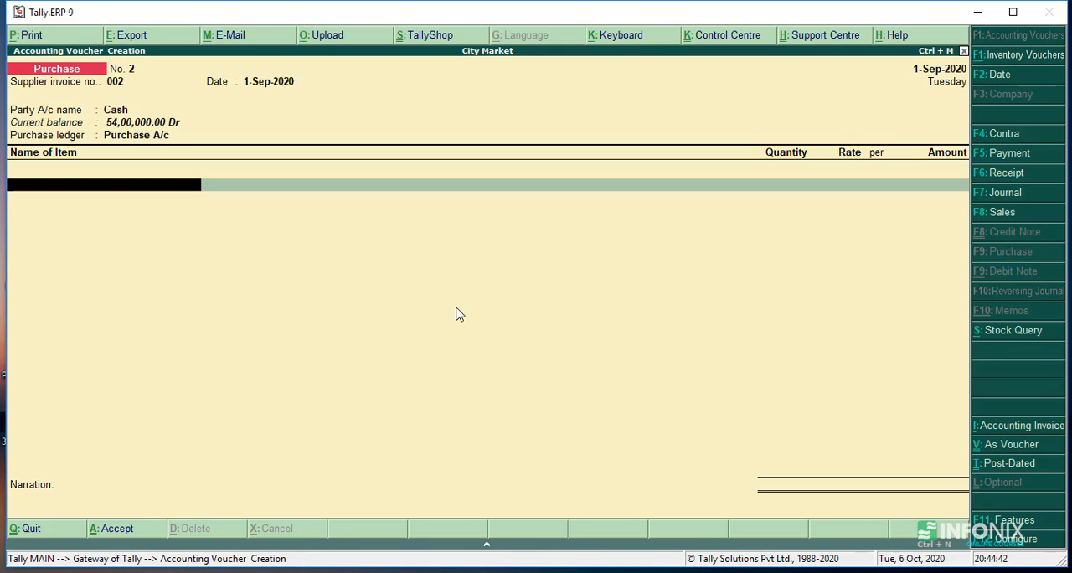
type("O")
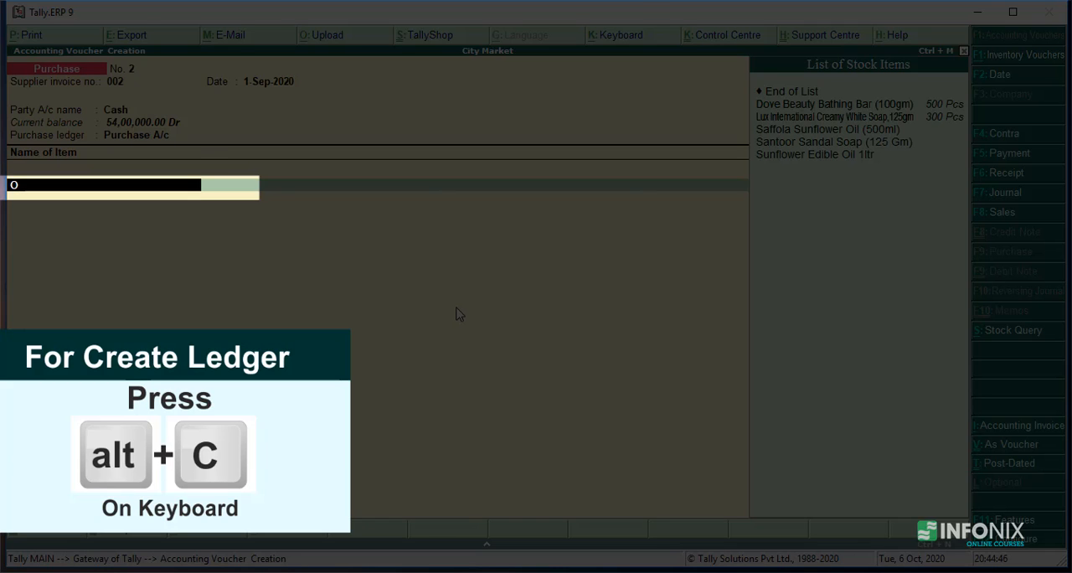
key("alt+c")
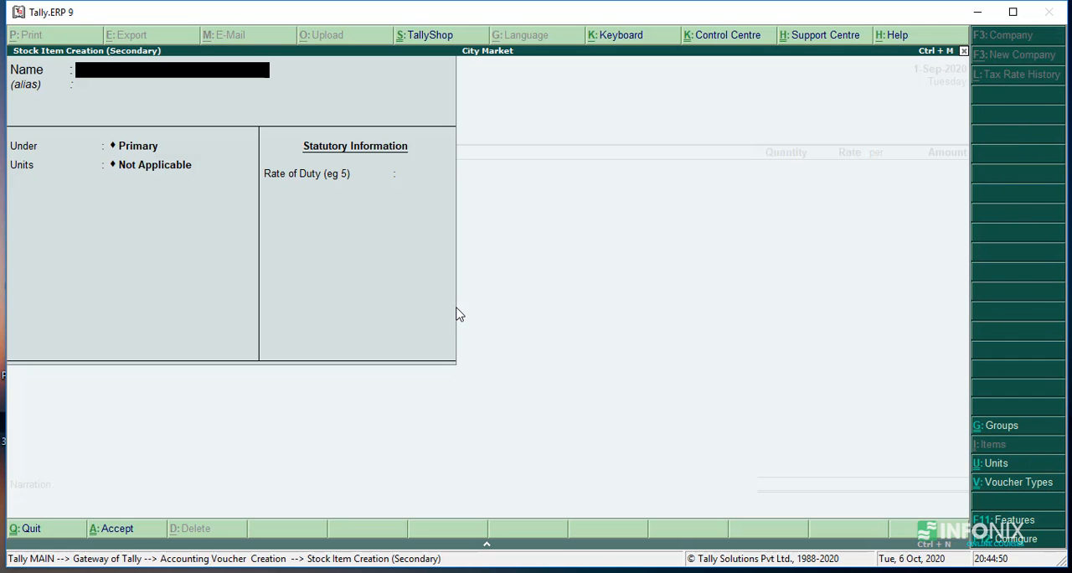
type("Orange")
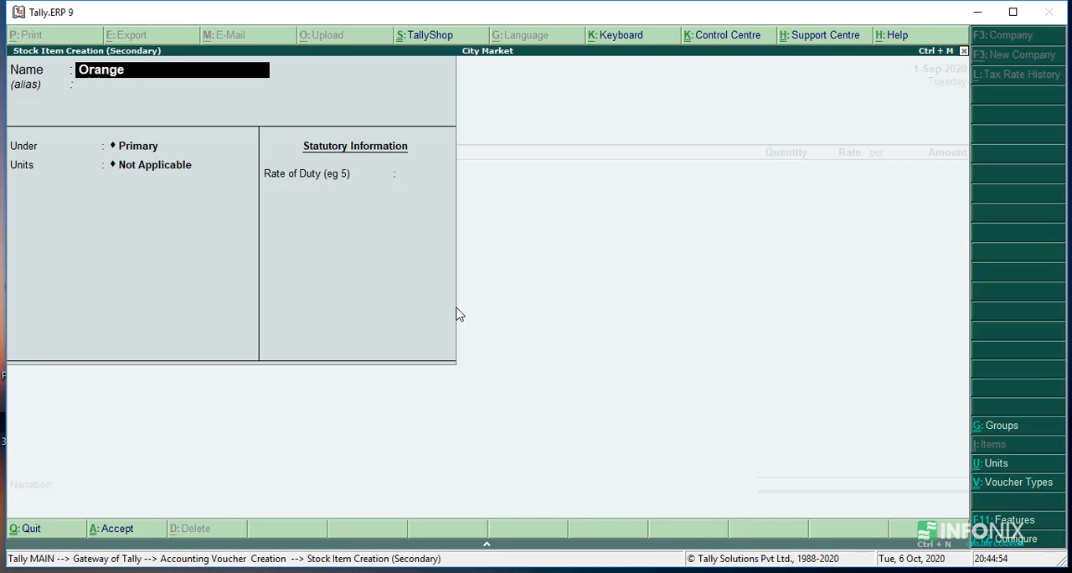
type(" A Grade")
key("Return")
Place the new stock item under the Fruits group with the unit Crt and save it with zero rate of duty.
key("Return")
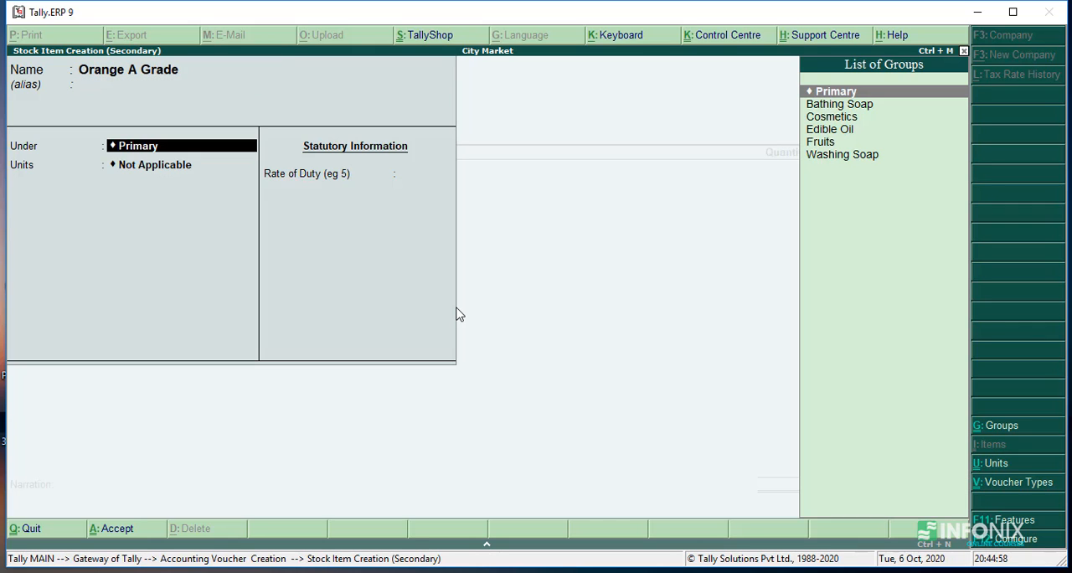
key("Down")
key("Down")
key("Down")
key("Down")
key("Return")
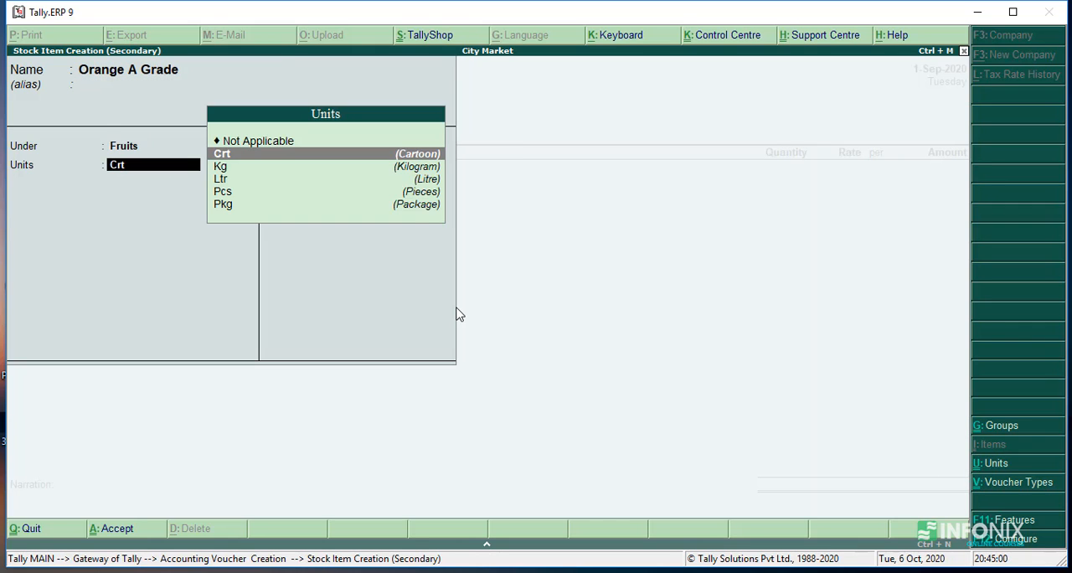
key("Return")
key("Return")
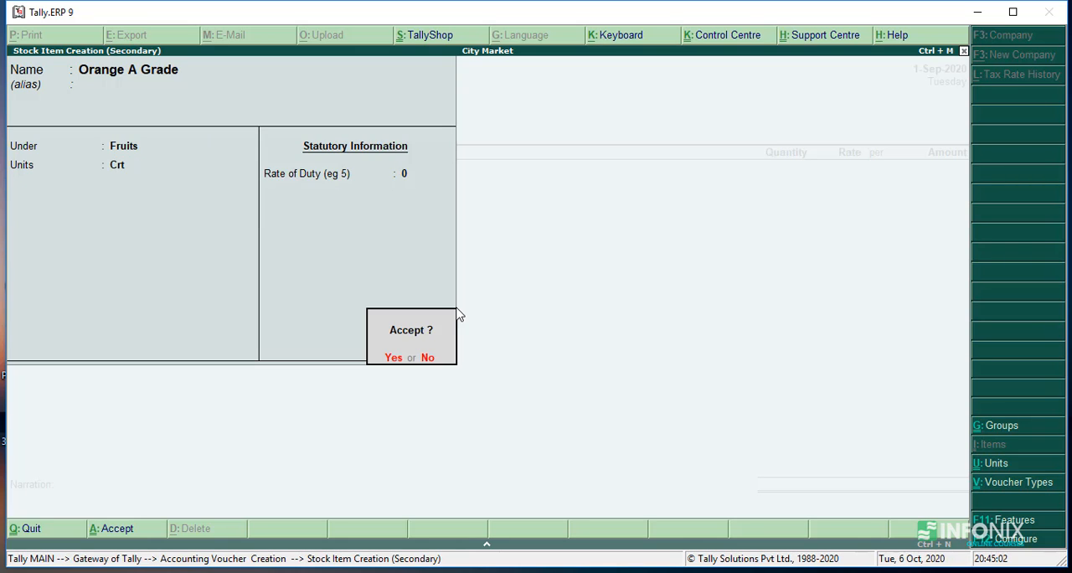
Add Orange A Grade to the purchase voucher with a quantity of 2 Crt at a rate of 740 per Crt.
key("Return")
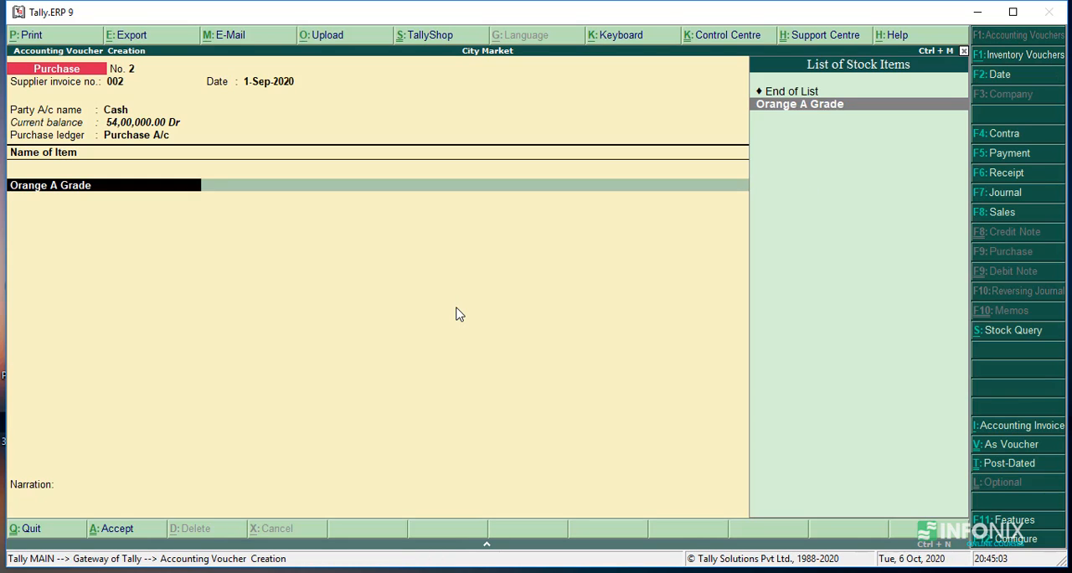
key("Return")
type("2")
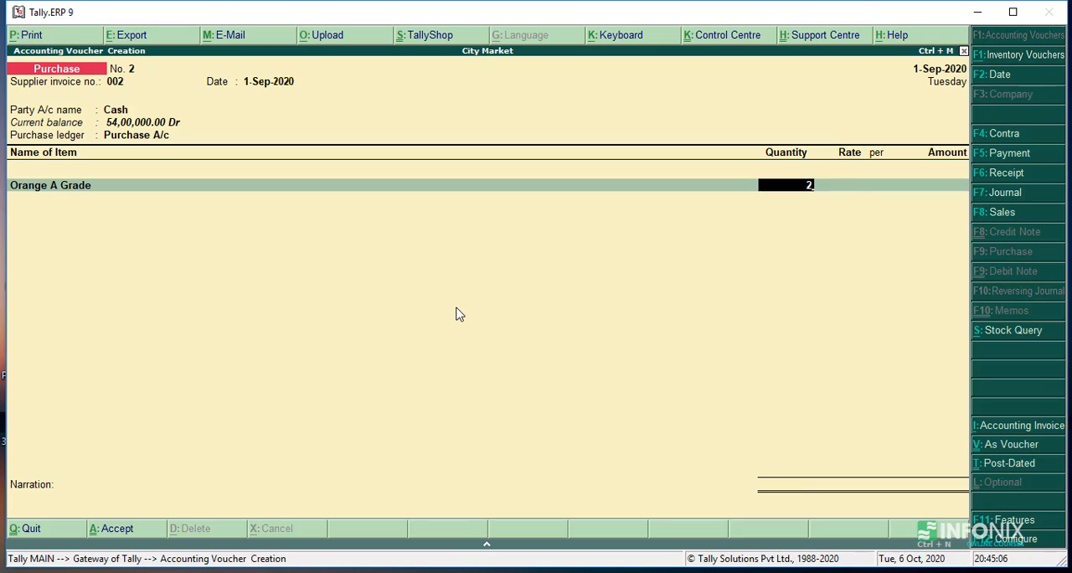
key("Return")
type("740")
key("Return")
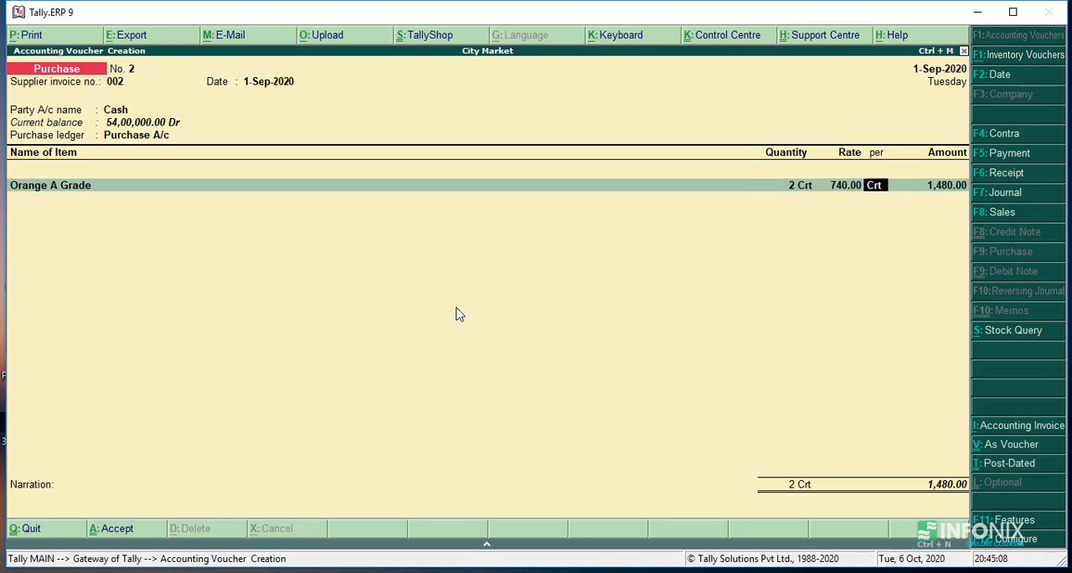
key("Return")
End the item list, enter the narration "being goods purchase on cash" and save the cash purchase voucher.
key("Return")
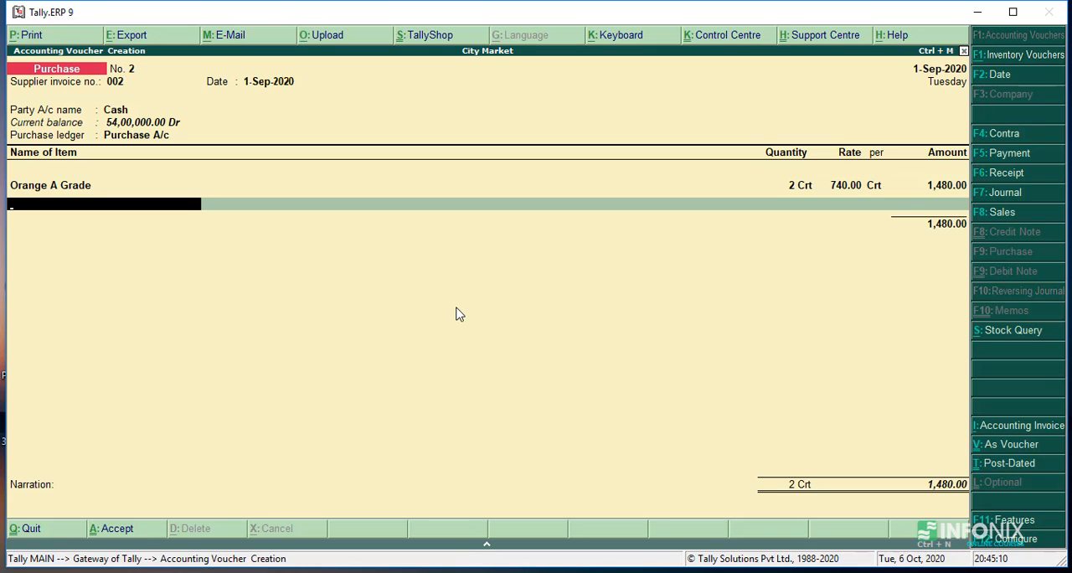
key("Return")
key("Return")
key("Return")
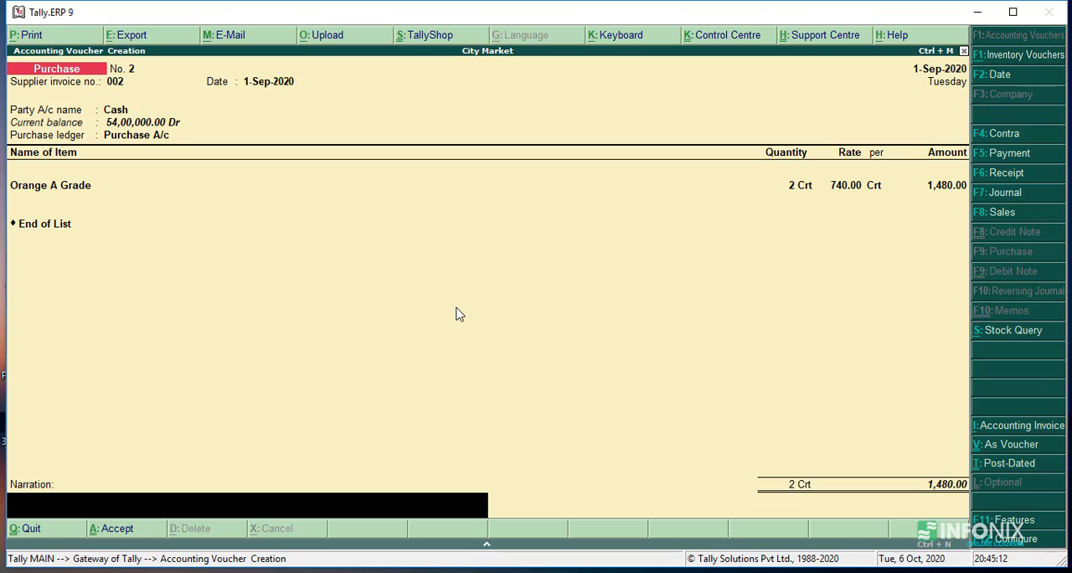
type("being goods purc")
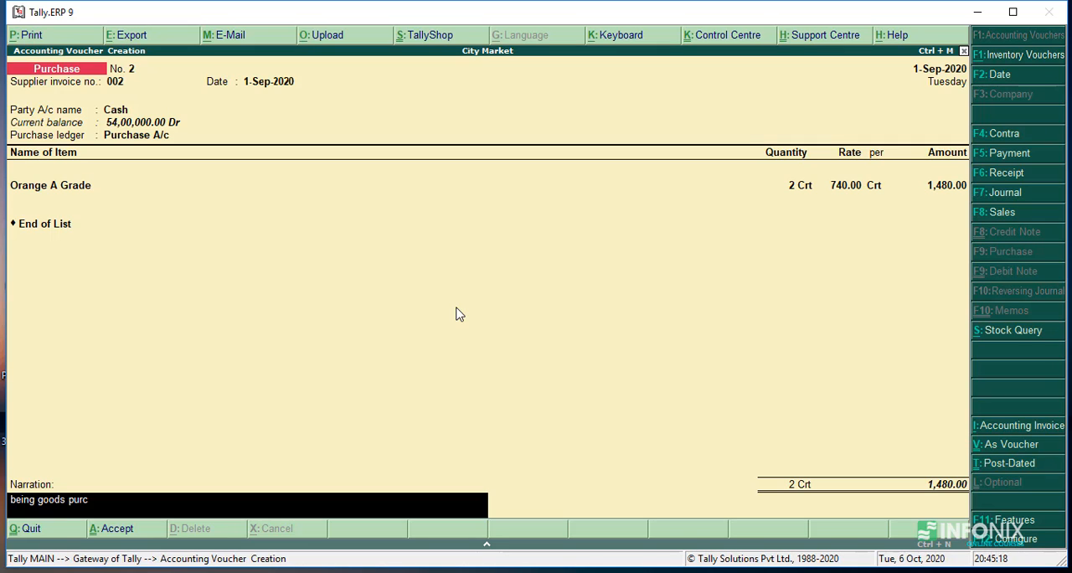
type("hase on cash")
key("Return")
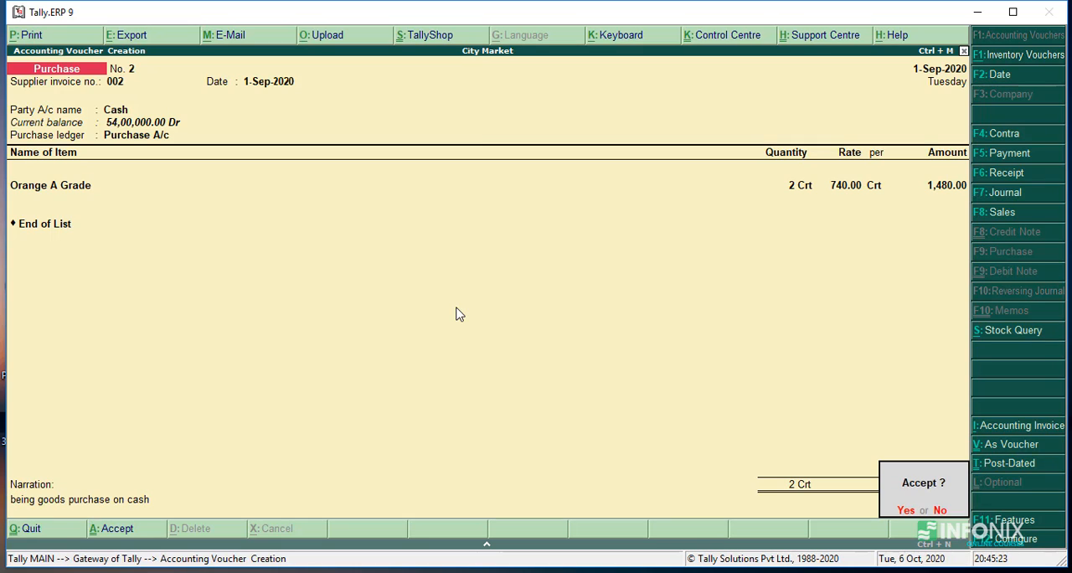
key("y")
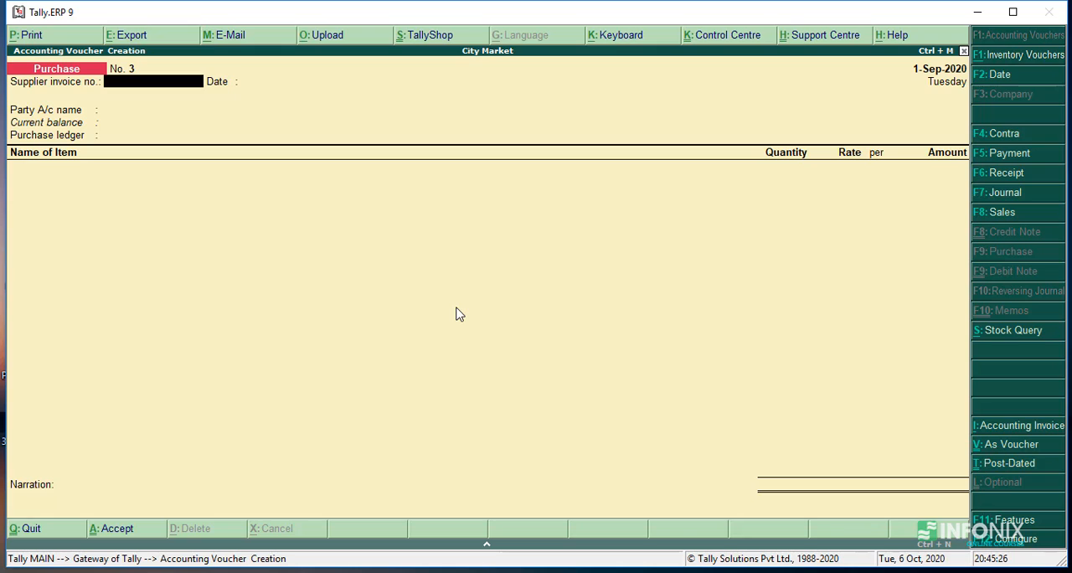